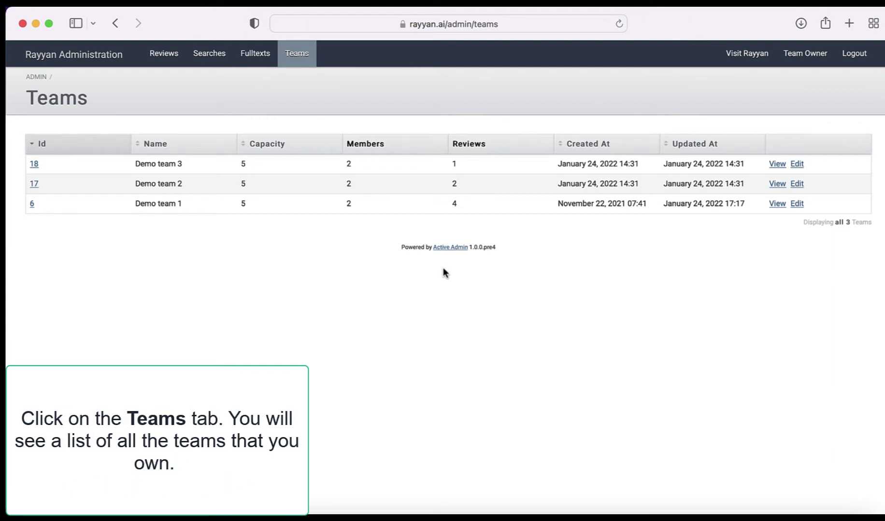
Open the owned teams list and sort it by name ascending: Demo team 1, 2, 3.
click(306, 62)
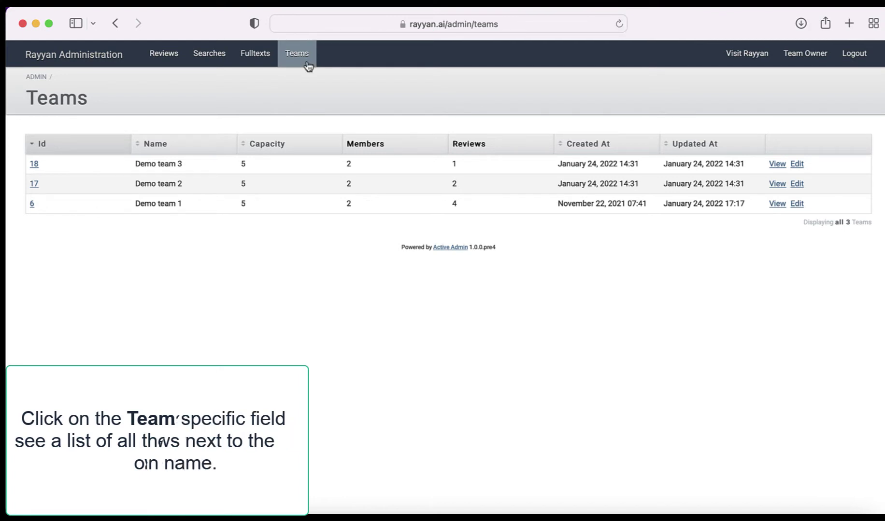
click(136, 146)
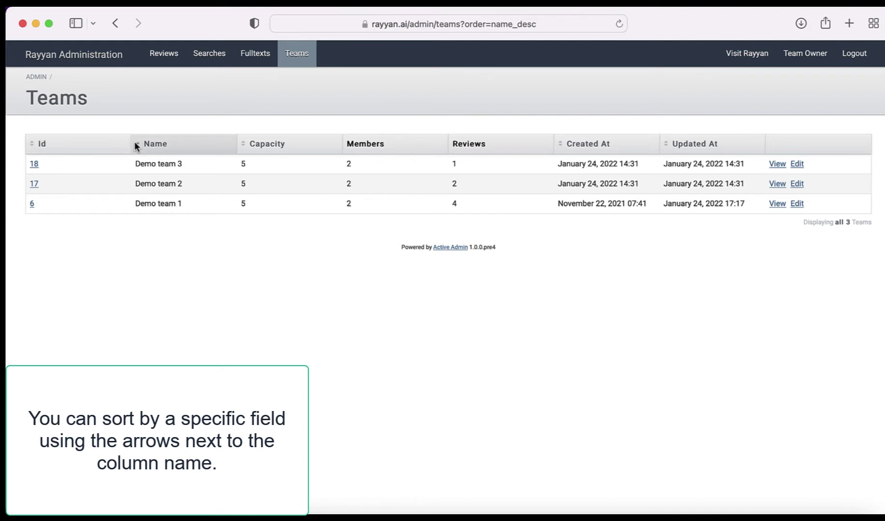
click(136, 146)
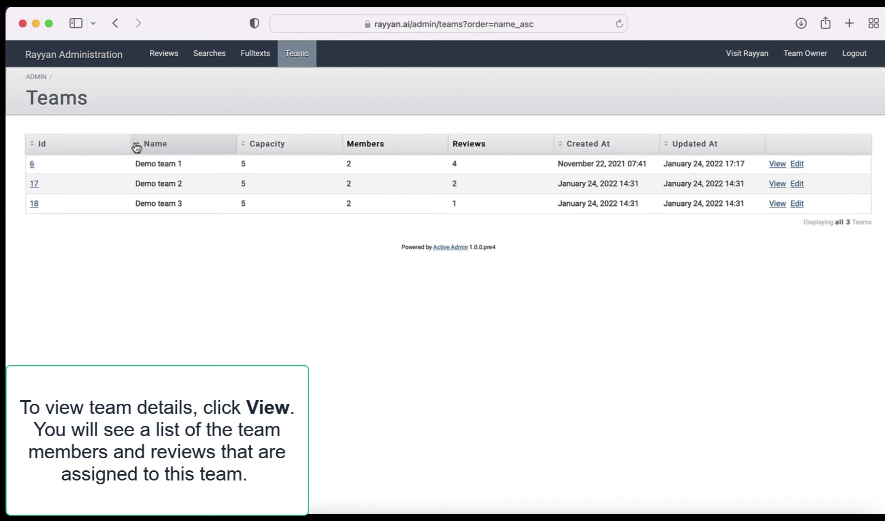
Open Demo team 1's details and bring up its Edit Team form.
click(777, 165)
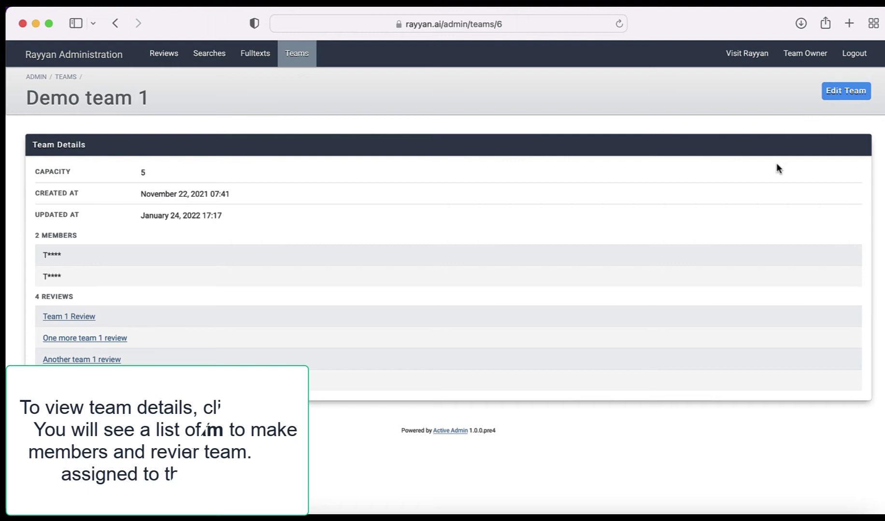
click(834, 99)
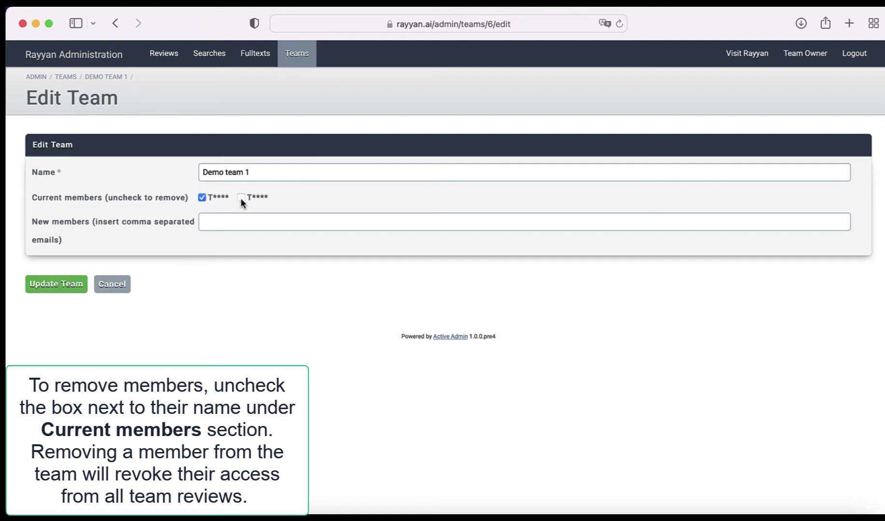
Add the invitee's e-mail under New members for Demo team 1 and save the update.
click(220, 217)
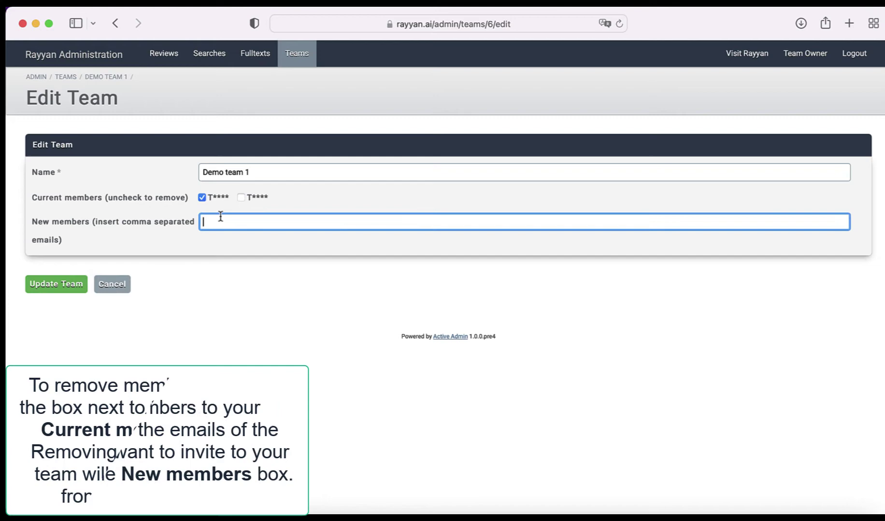
text(tester@ex)
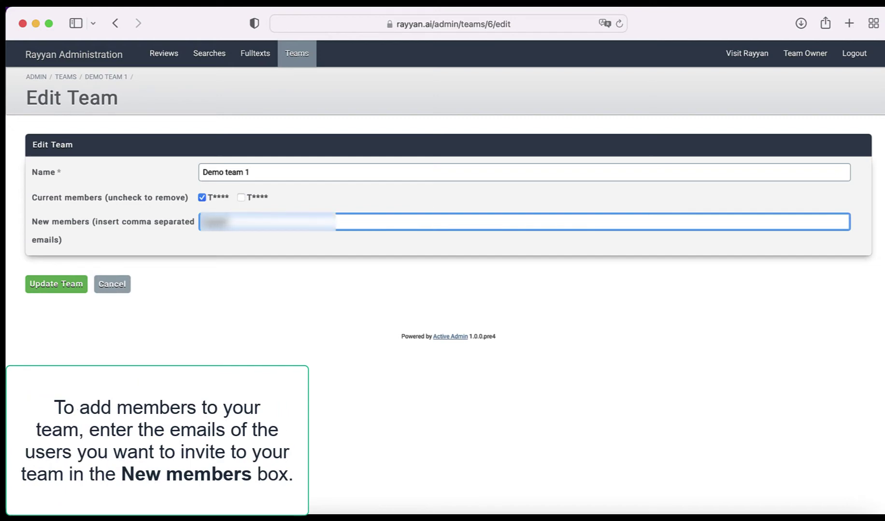
text(ample.com)
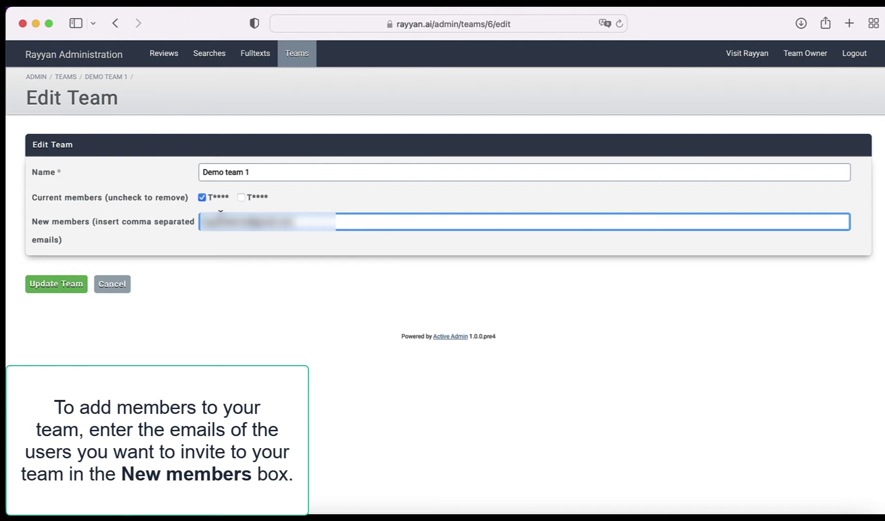
click(67, 280)
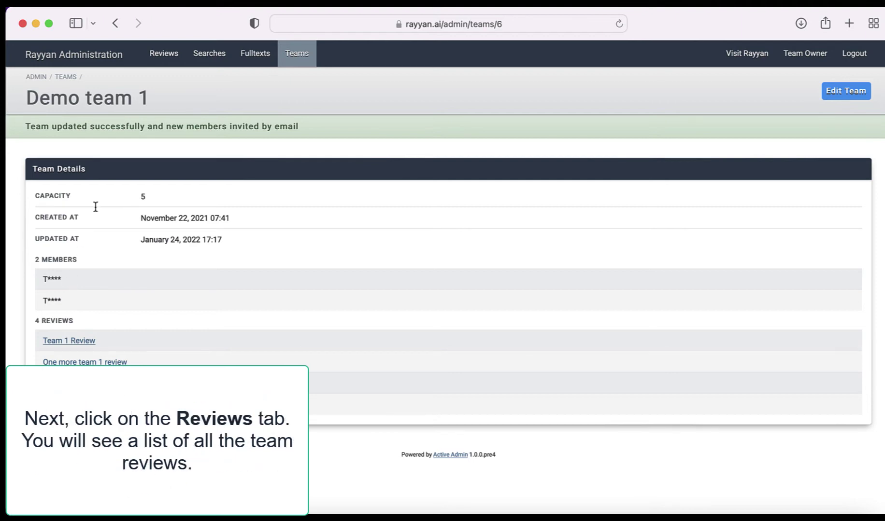
Sort all reviews by title, try a 'team 1' blind-only filter, then clear all filters.
click(155, 53)
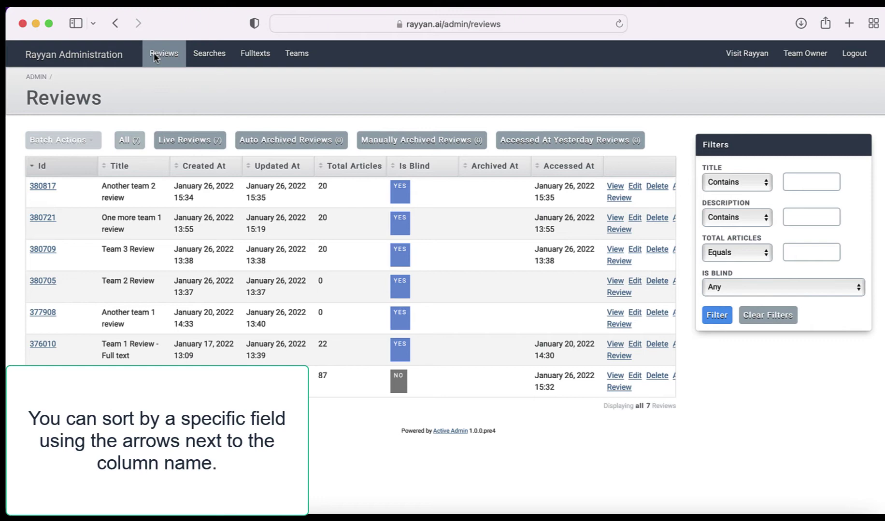
click(106, 166)
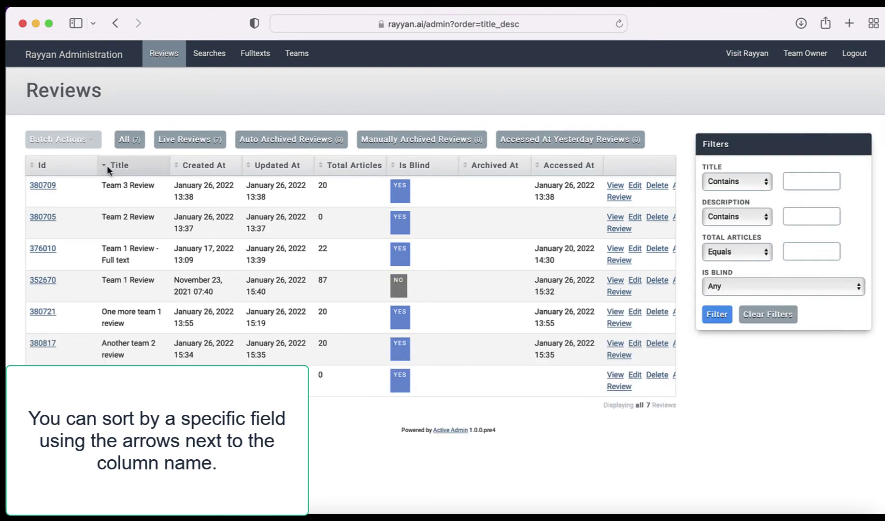
click(790, 182)
text(team 1)
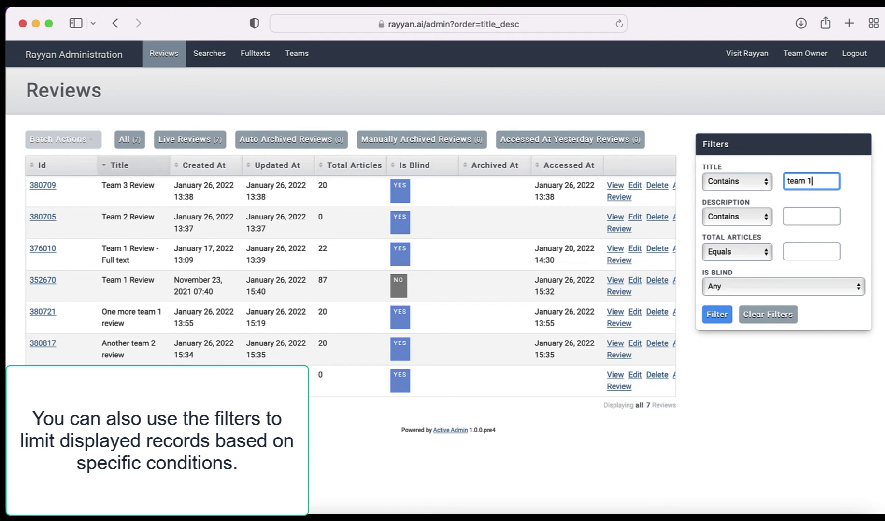
click(732, 287)
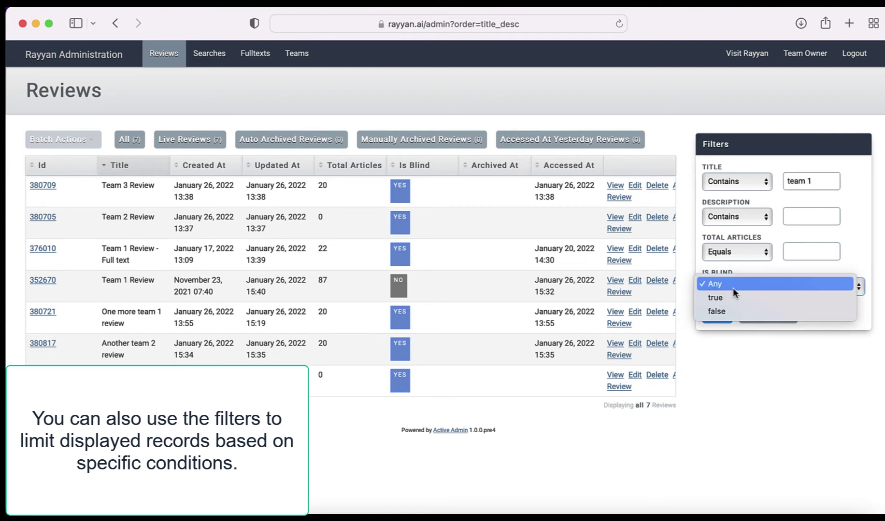
click(729, 295)
click(715, 317)
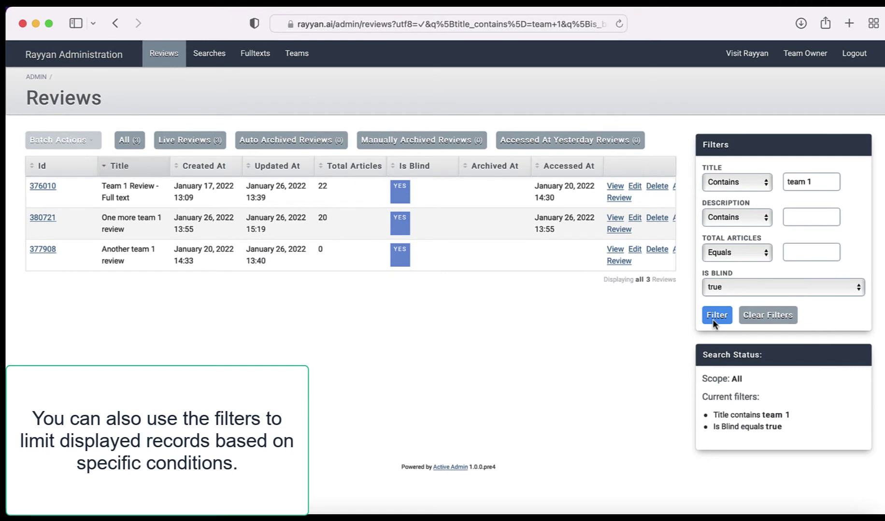
click(764, 321)
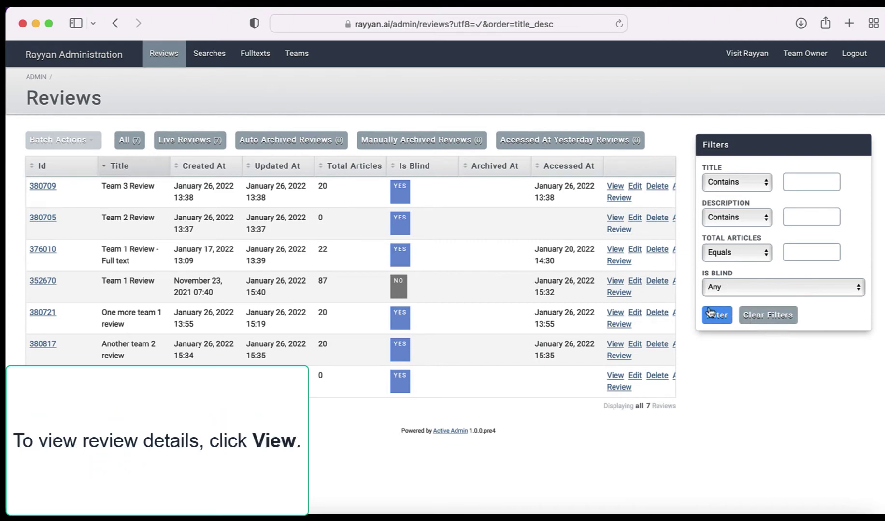
Review Team 1 Review's details: 87 articles, 2 searches, 0 fulltexts, 4 deleted fulltexts.
click(614, 282)
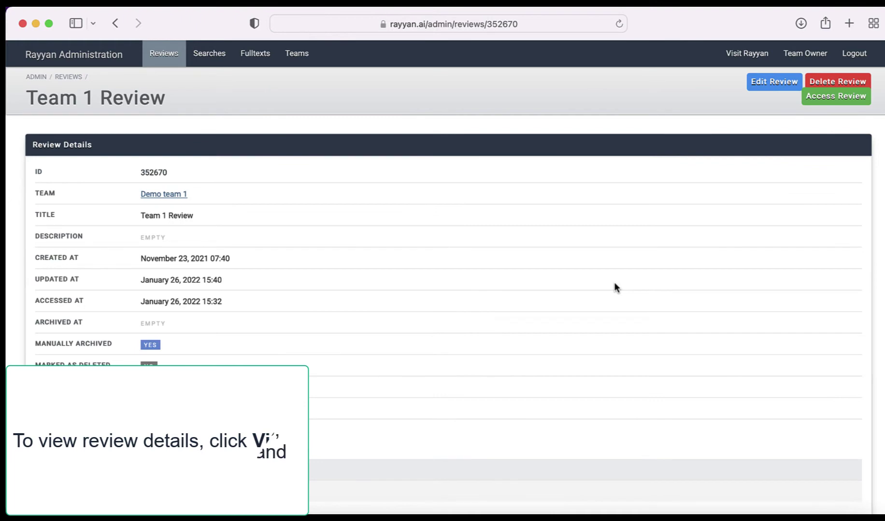
scroll(615, 283, down, 5)
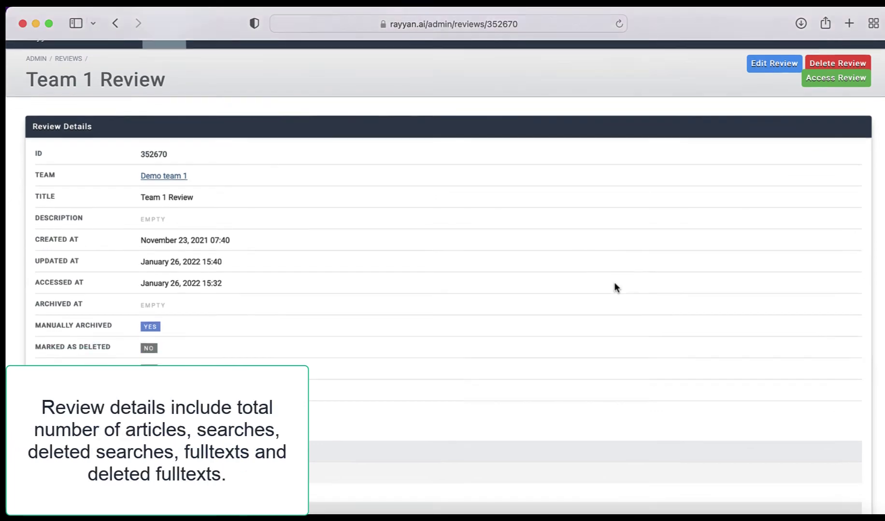
scroll(614, 284, down, 3)
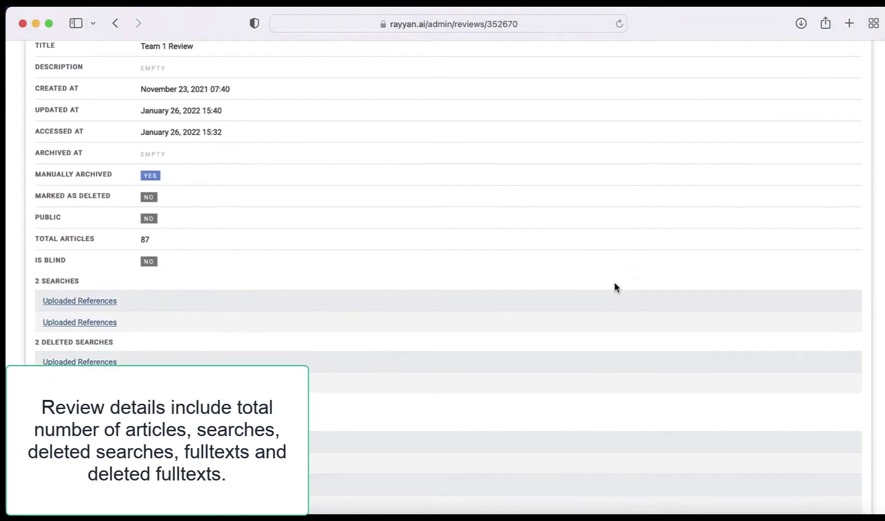
scroll(614, 285, down, 2)
scroll(614, 288, down, 2)
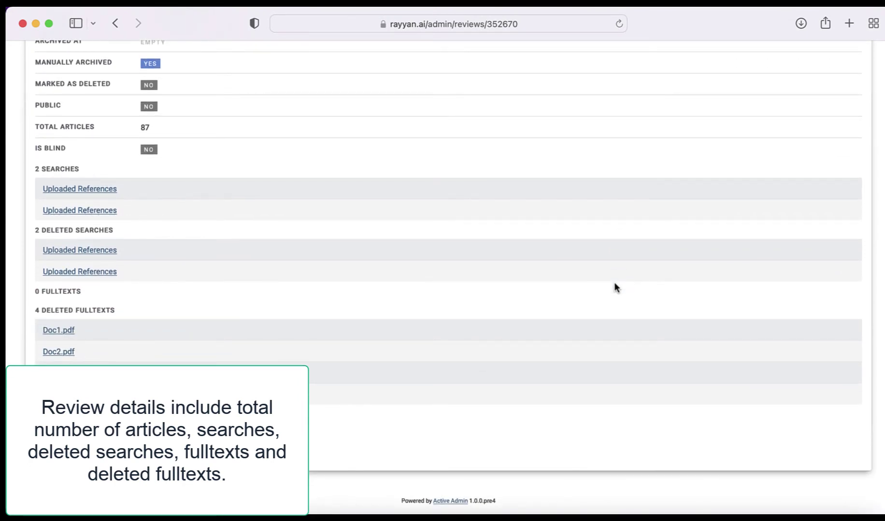
scroll(615, 285, up, 10)
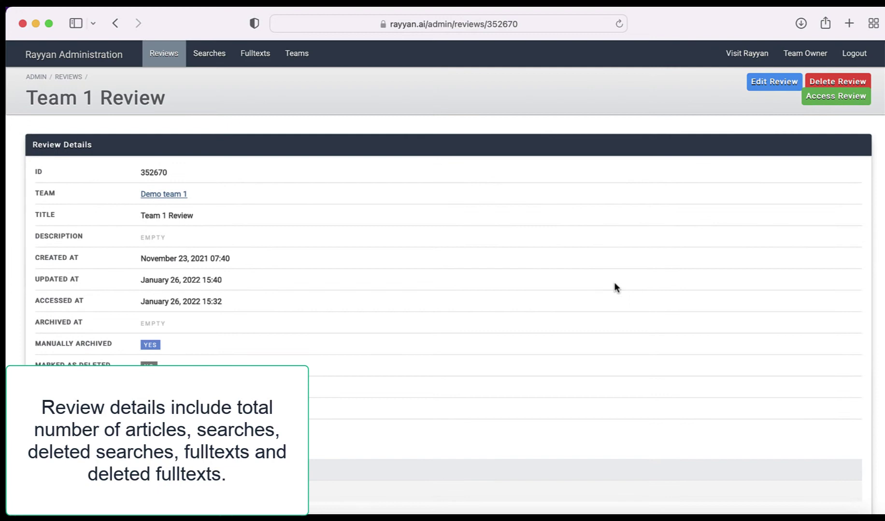
Append ' - new name' to Team 1 Review's title and save the review.
click(767, 81)
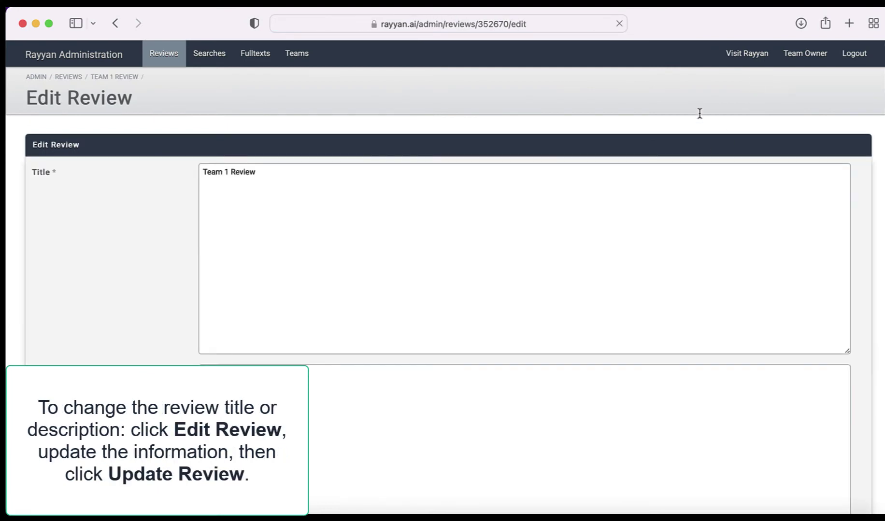
click(589, 172)
text(- new name)
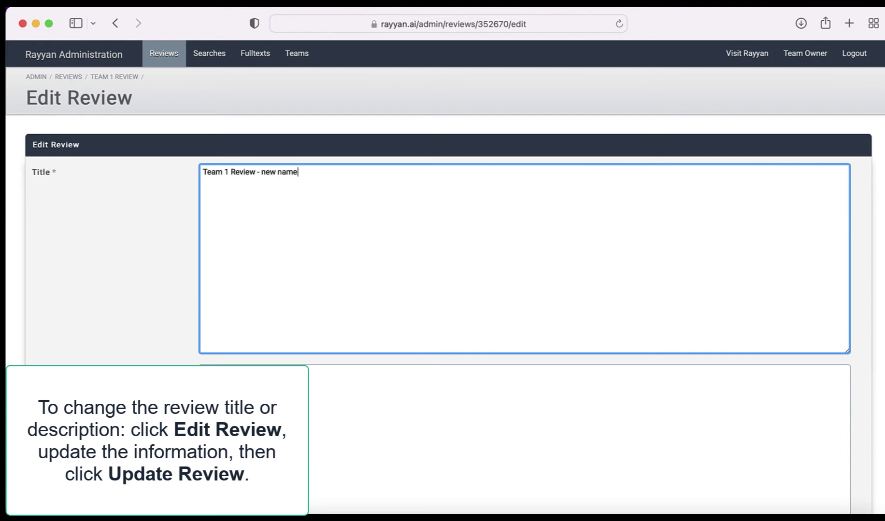
scroll(442, 290, down, 2)
scroll(442, 290, down, 5)
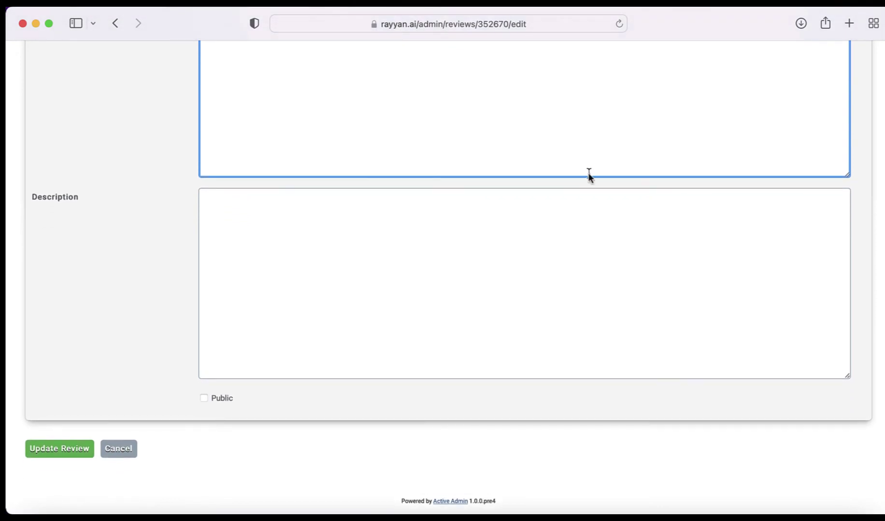
click(89, 450)
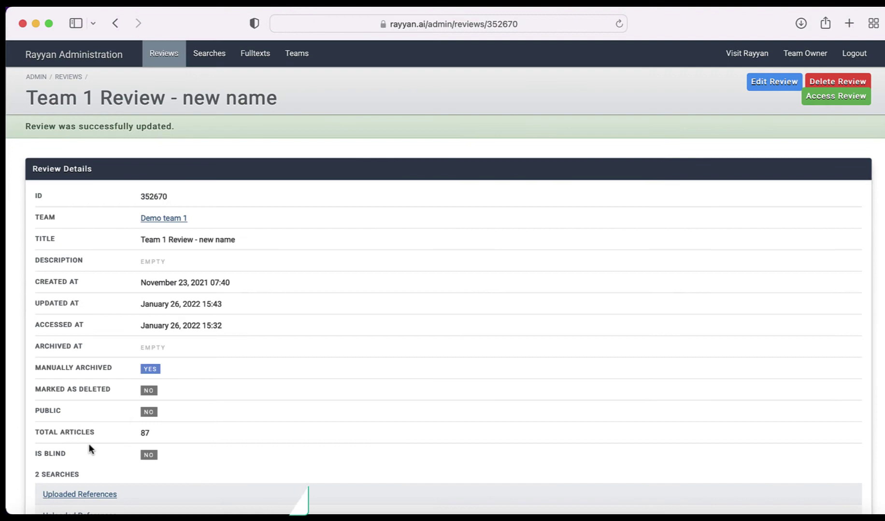
click(822, 91)
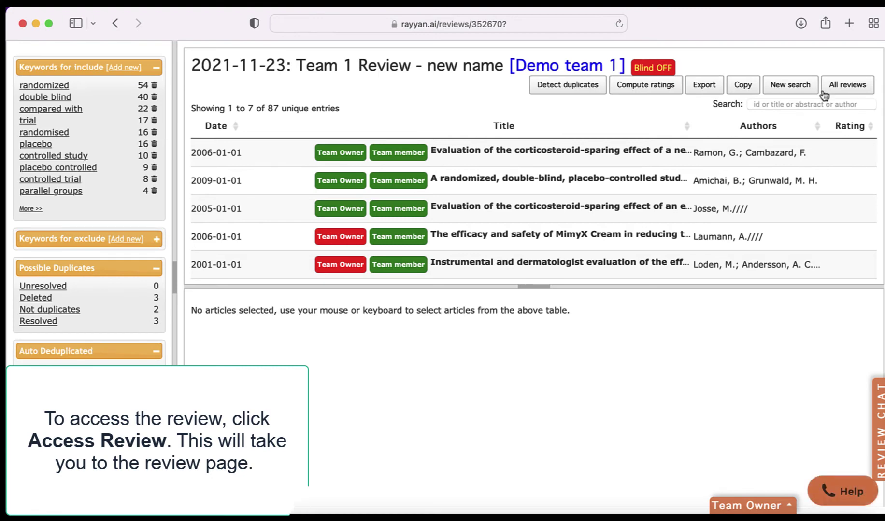
click(115, 24)
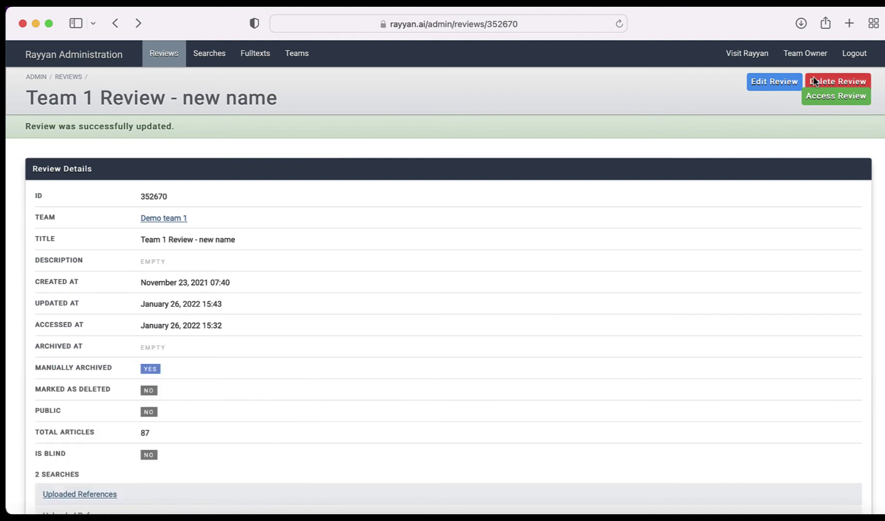
Sort searches by creation date, filter to Total equal 20, and open search 1589579.
click(215, 61)
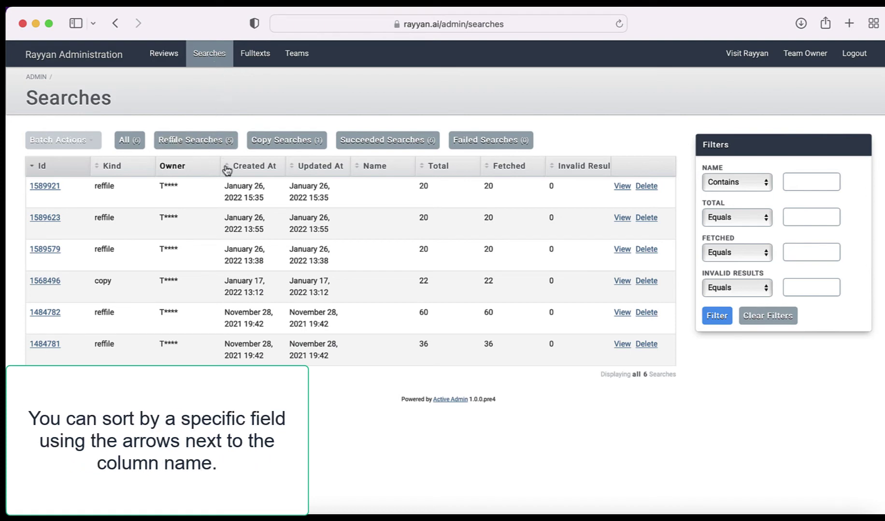
click(226, 167)
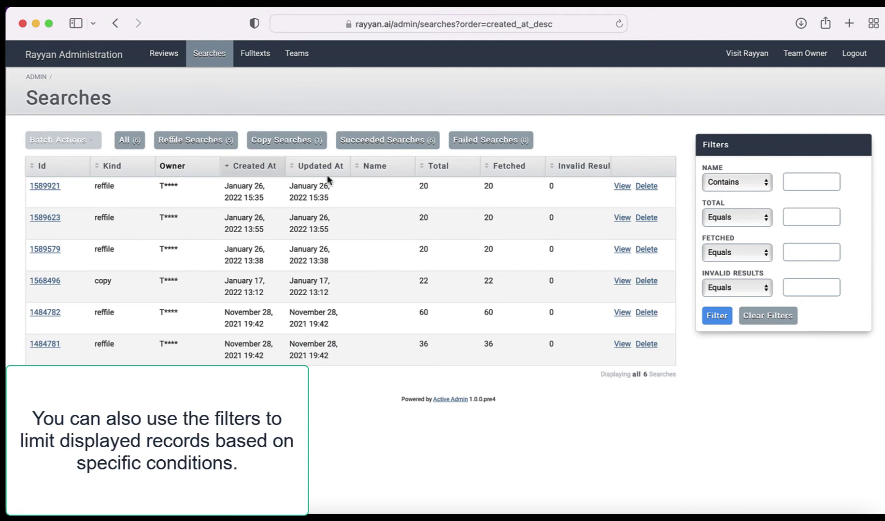
click(792, 219)
text(20)
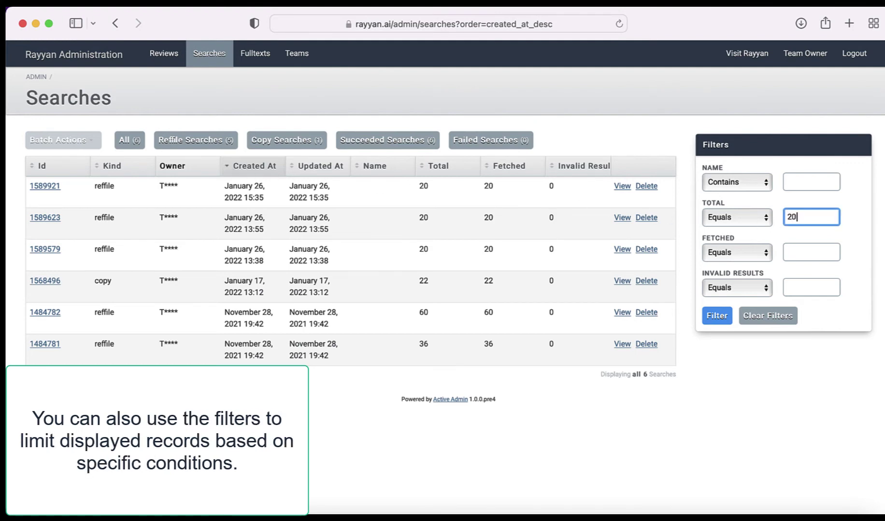
click(717, 316)
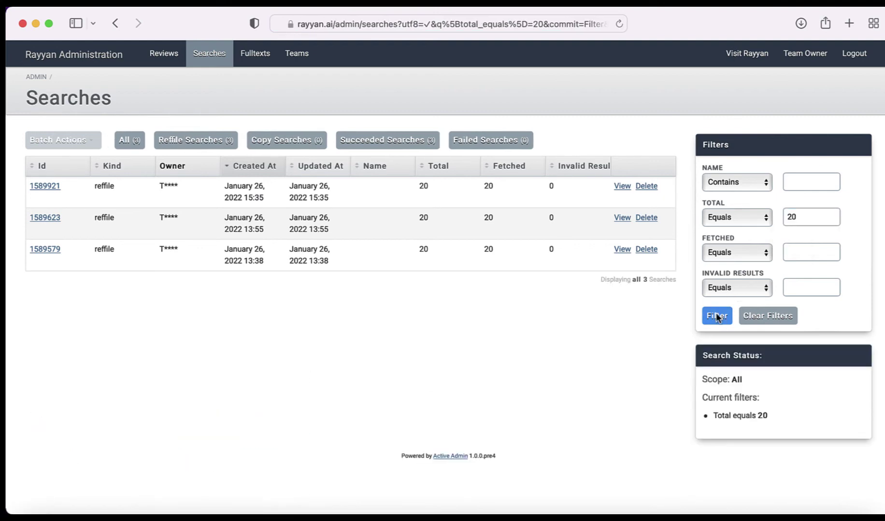
click(621, 250)
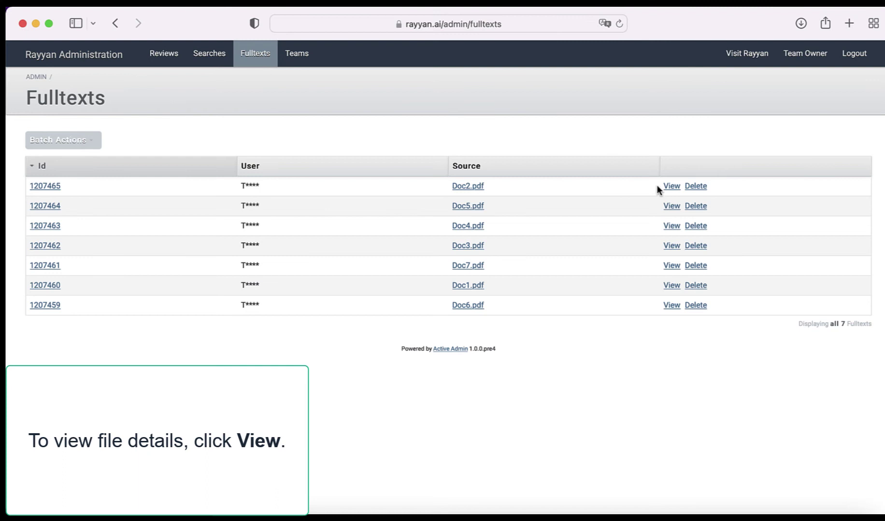
Open the Doc2.pdf fulltext's source record and download its 11.2 KB attachment.
click(670, 187)
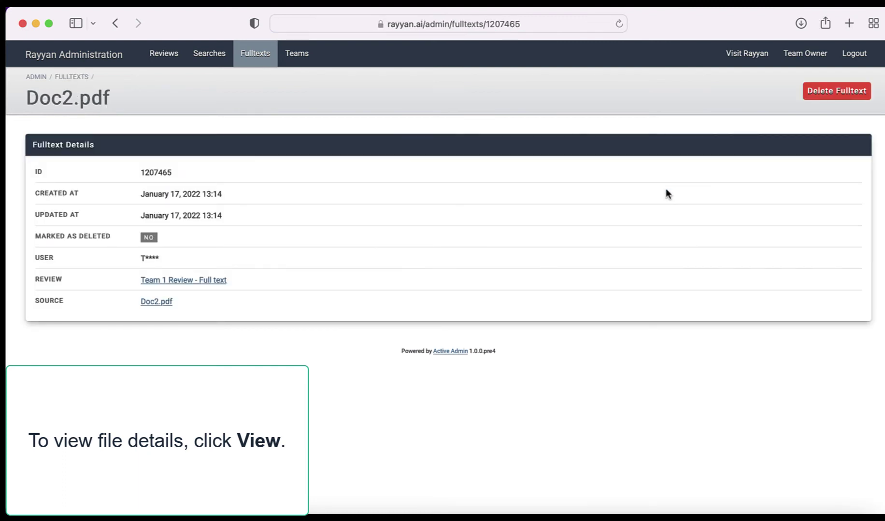
click(151, 303)
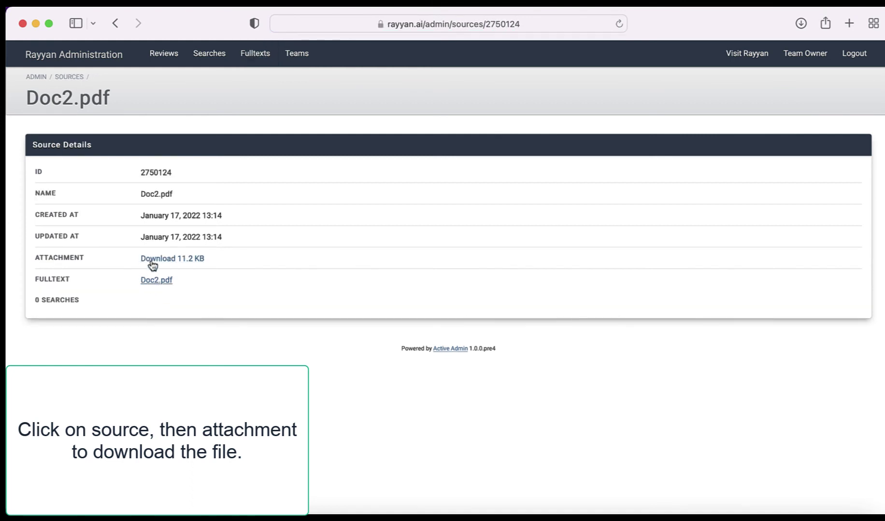
click(151, 260)
click(744, 54)
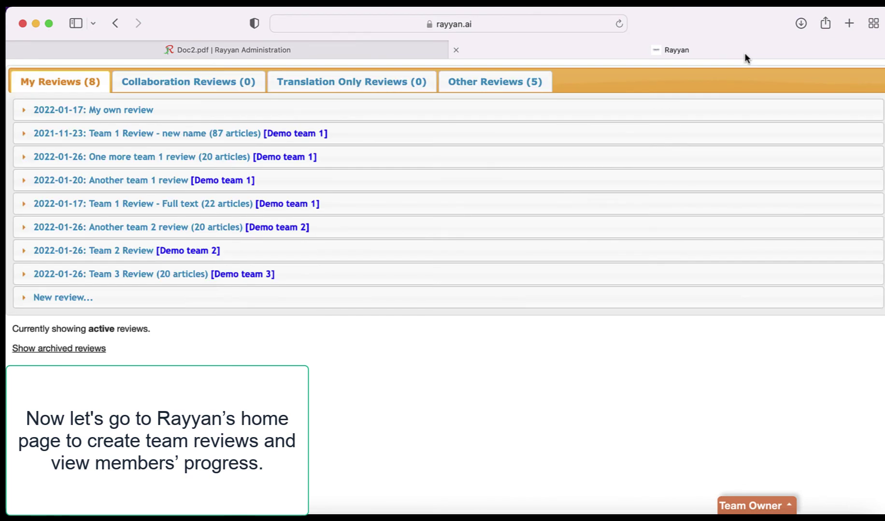
click(514, 136)
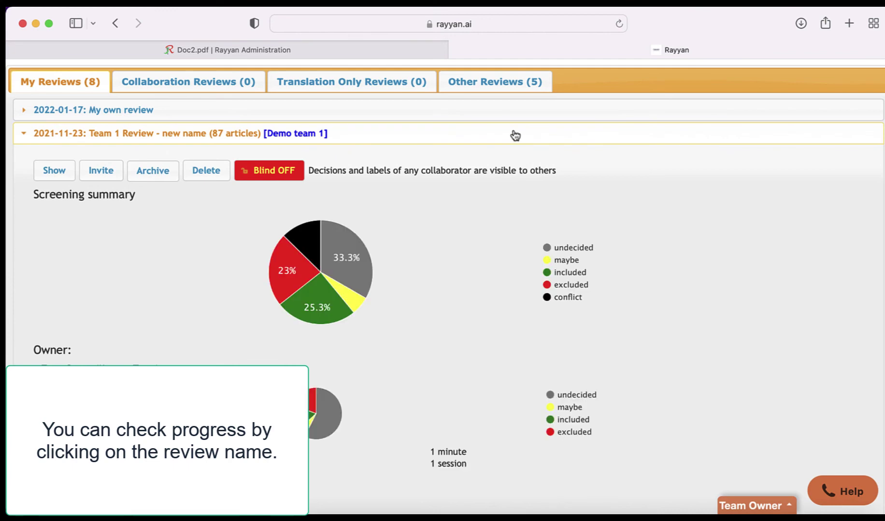
scroll(515, 135, down, 5)
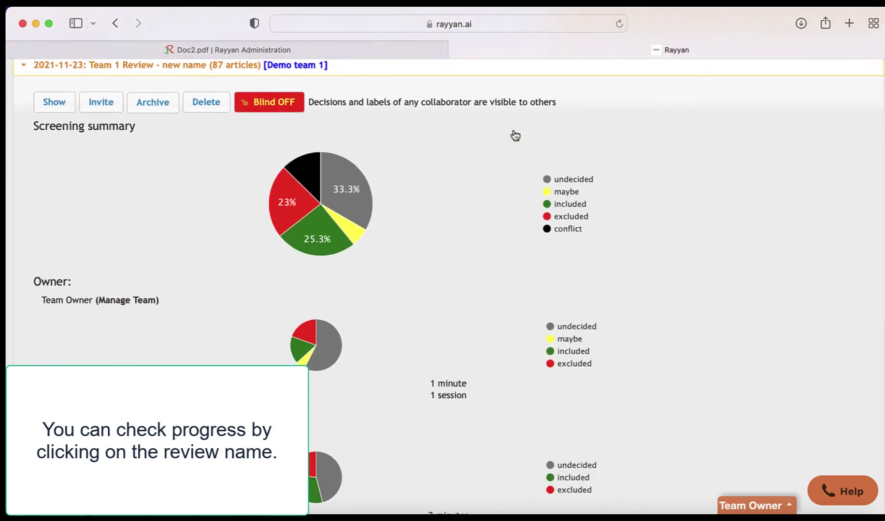
scroll(513, 130, down, 1)
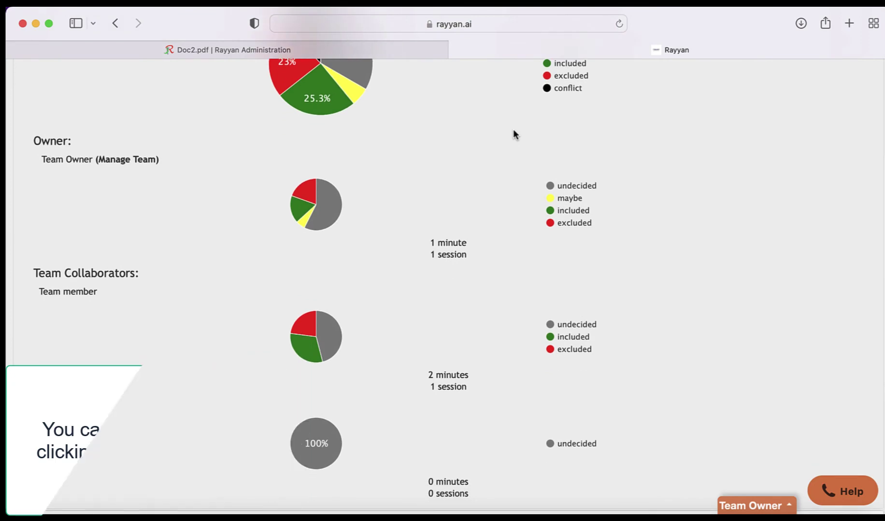
scroll(513, 130, down, 1)
scroll(513, 129, up, 6)
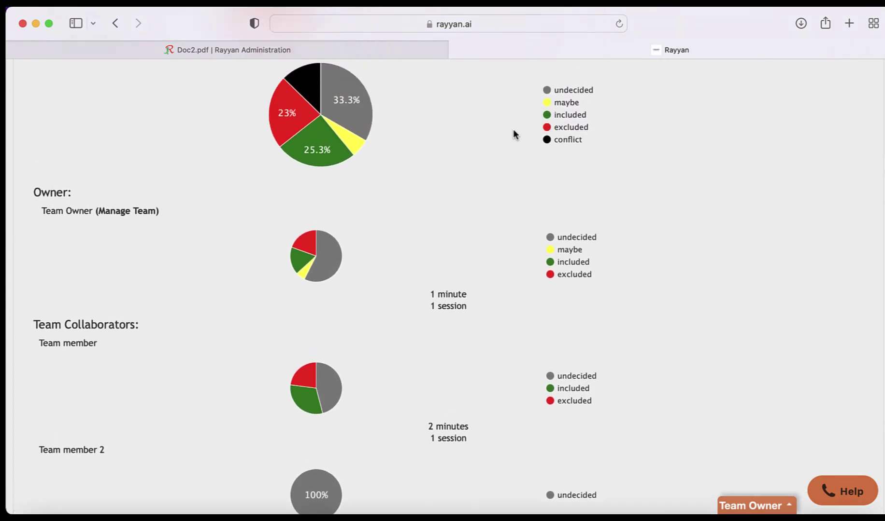
click(515, 133)
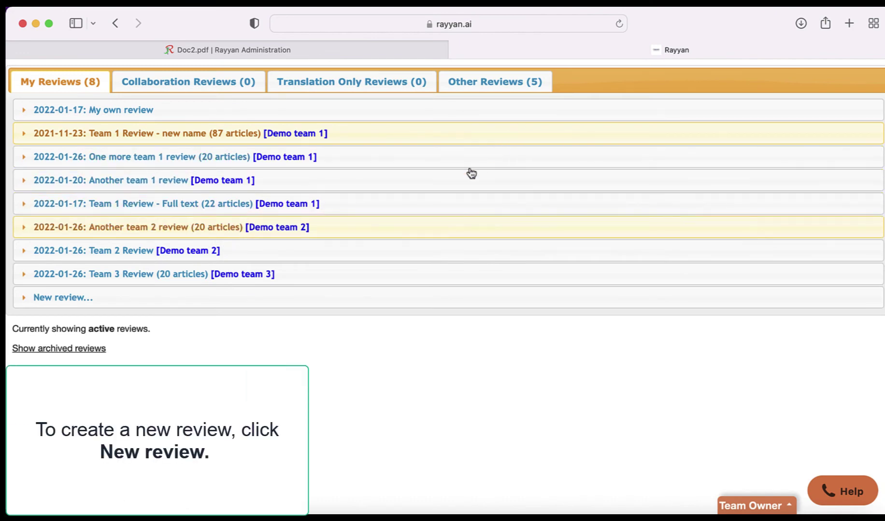
Create a new review titled 'New team 3 review', marked as a team review for Demo team 3.
click(334, 299)
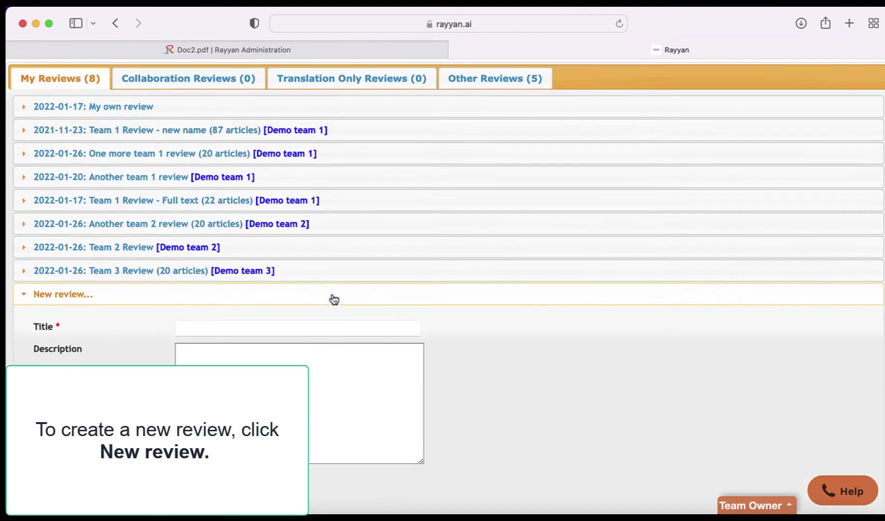
scroll(334, 299, down, 2)
click(223, 264)
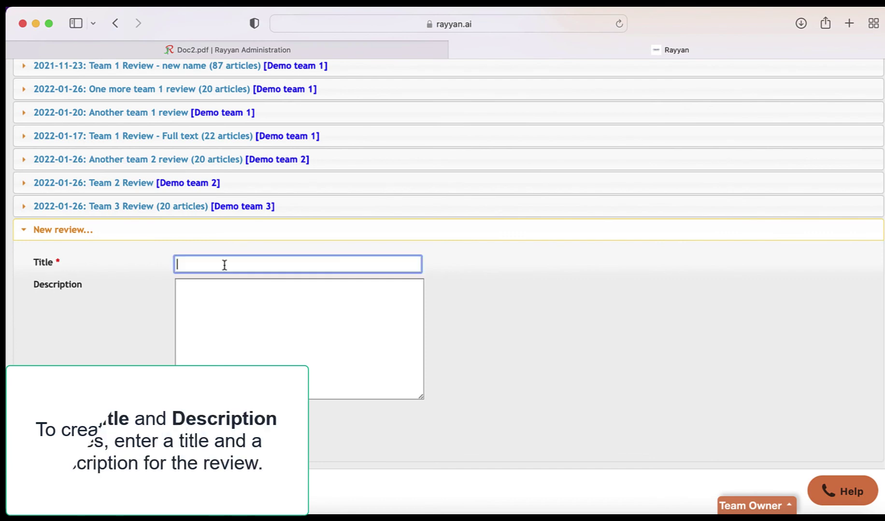
text(New team 3 )
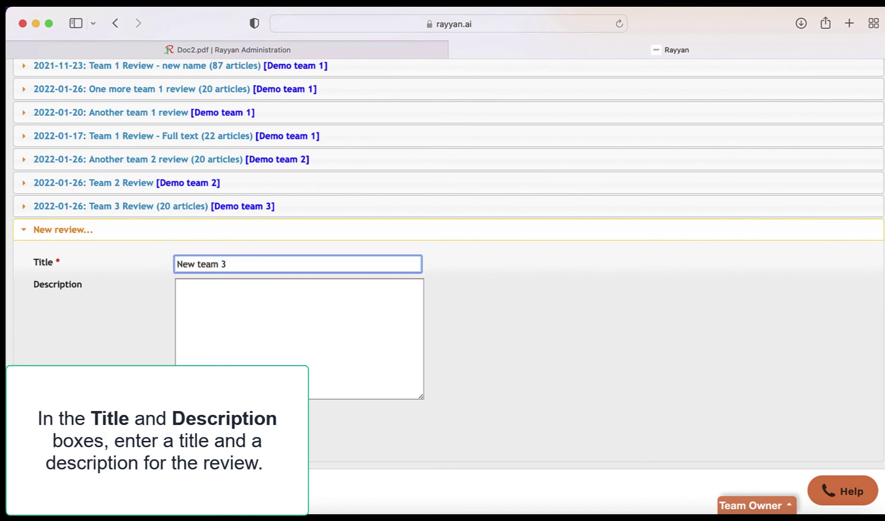
text(review)
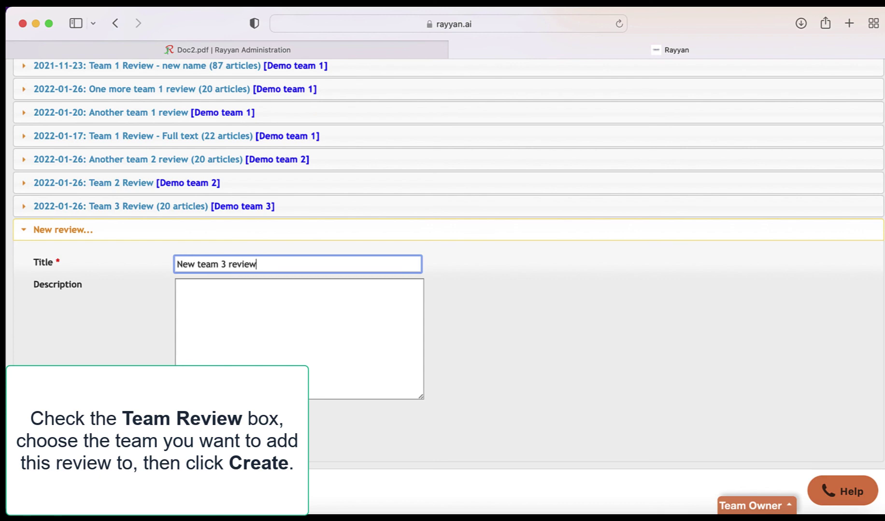
click(37, 416)
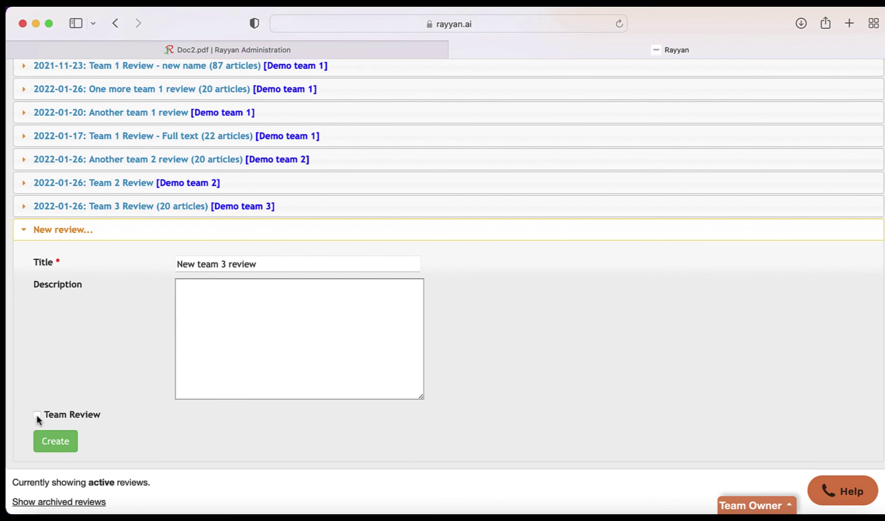
click(37, 415)
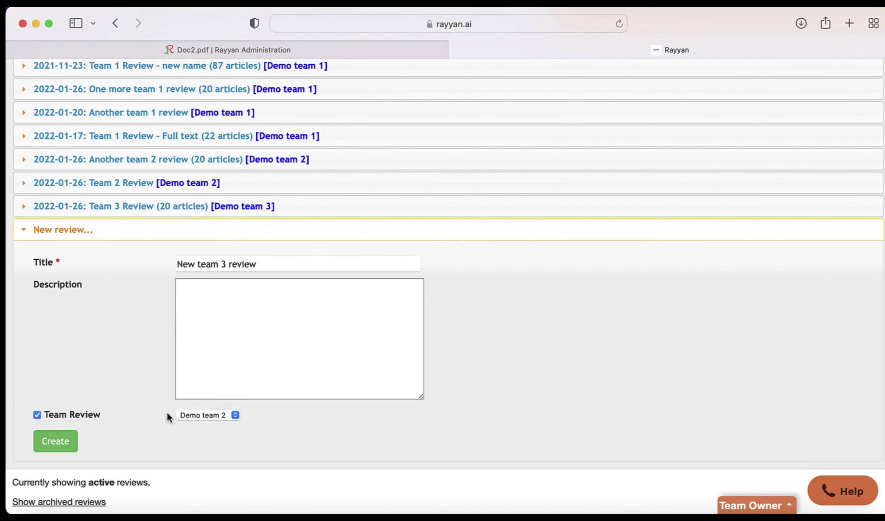
click(188, 414)
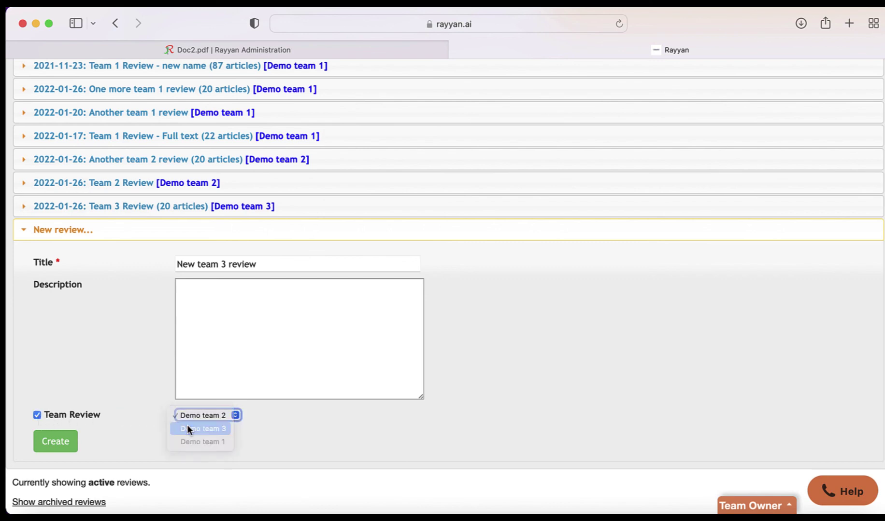
click(188, 429)
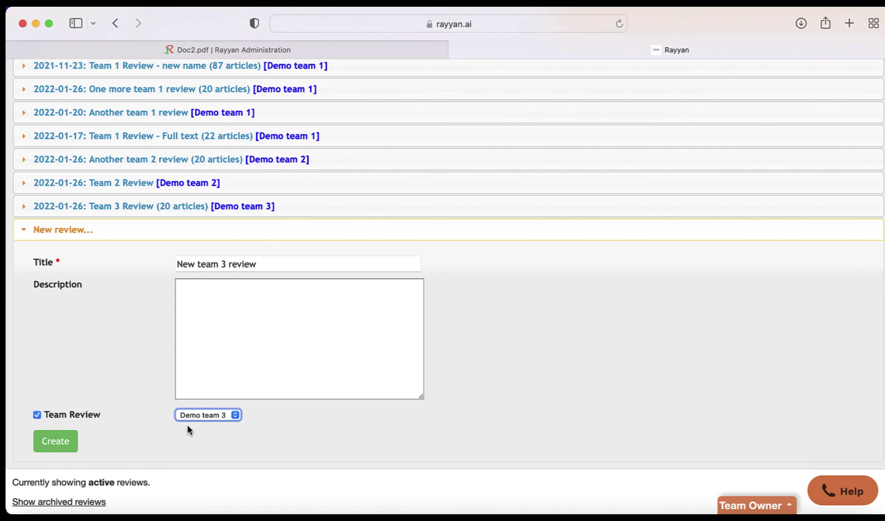
click(64, 446)
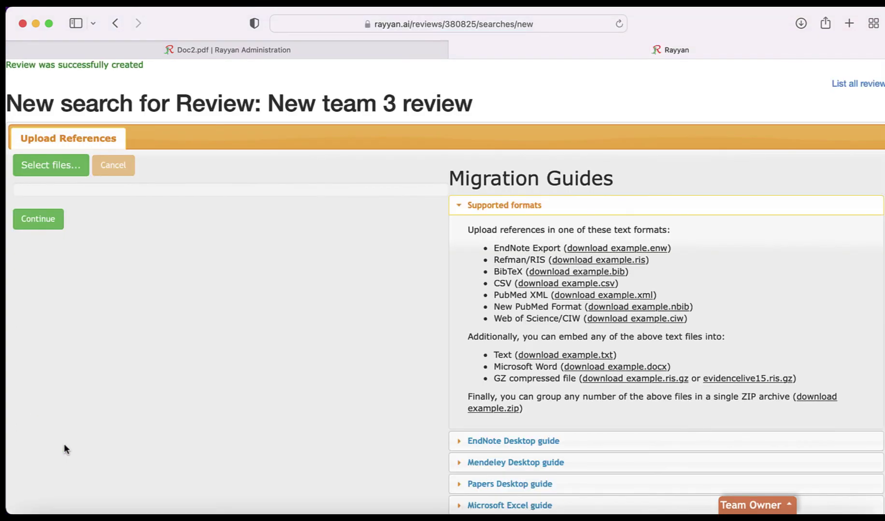
Import undecided.ris into New team 3 review and return to All reviews showing 24 articles.
click(64, 167)
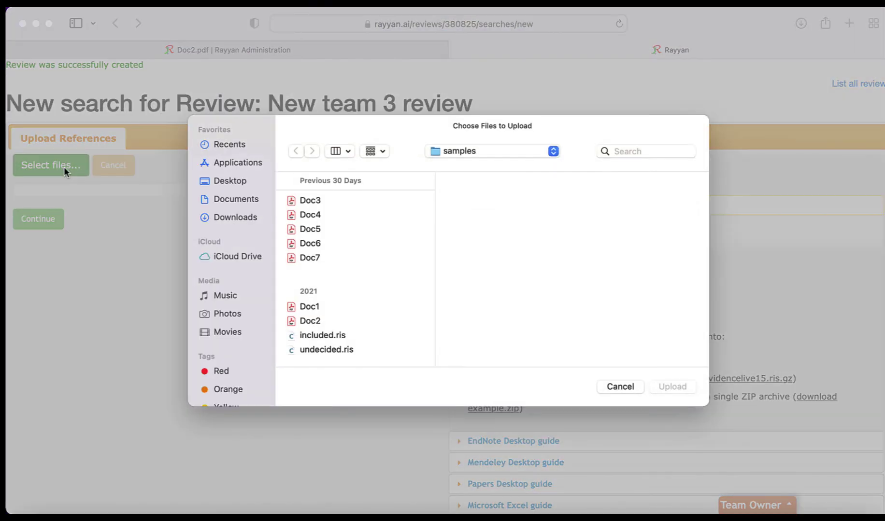
double_click(294, 346)
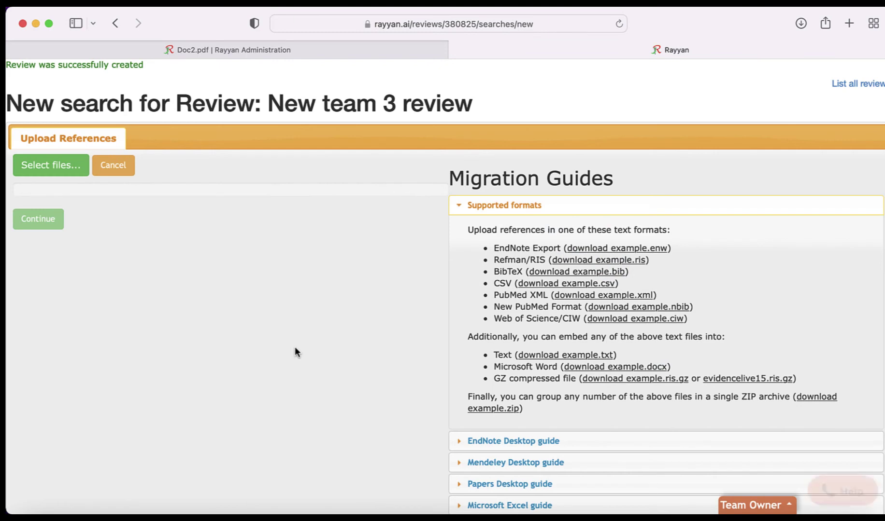
click(40, 238)
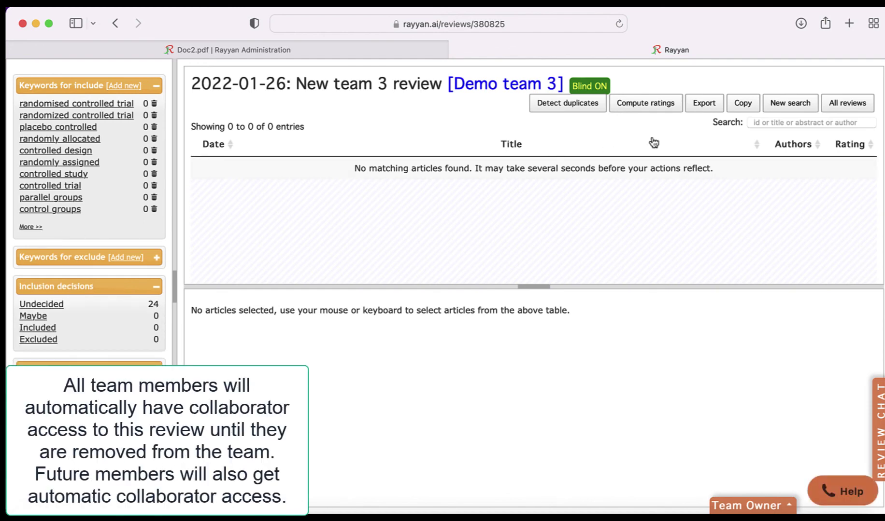
click(846, 106)
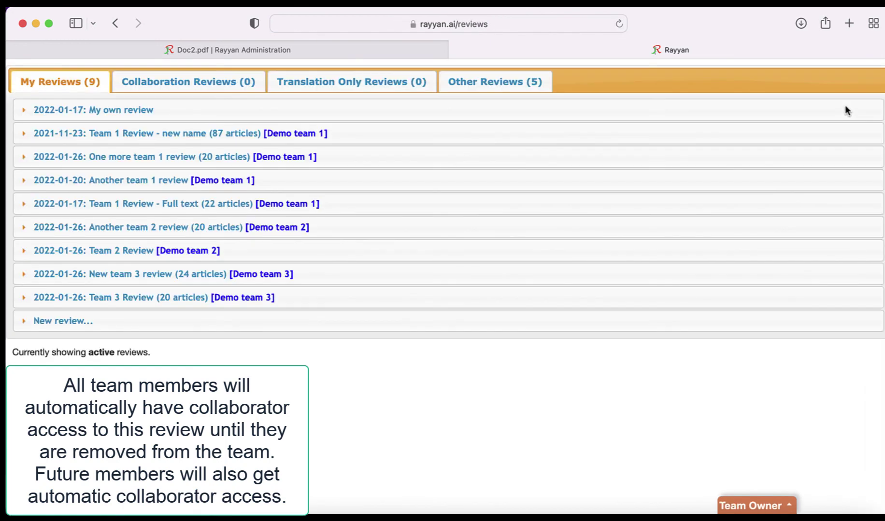
Expand New team 3 review to show owner and two collaborators, each 100% undecided with 0 sessions.
click(443, 283)
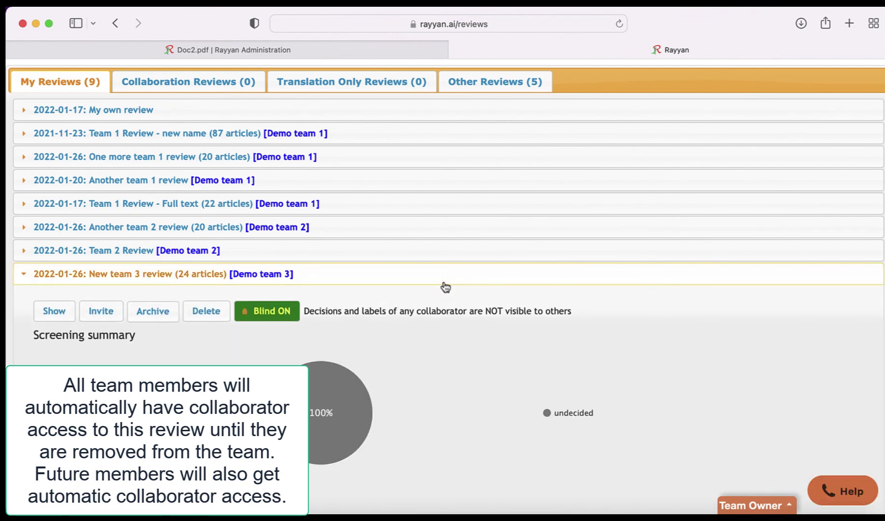
scroll(446, 287, down, 10)
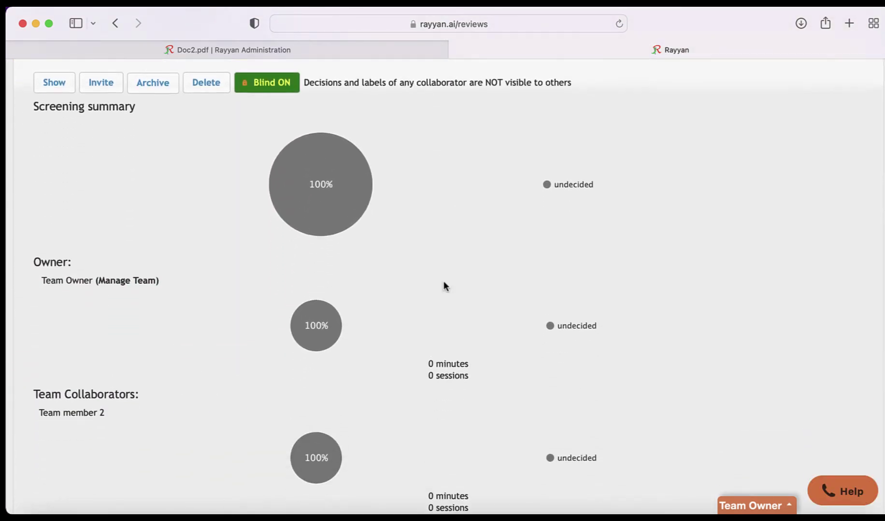
scroll(443, 282, down, 2)
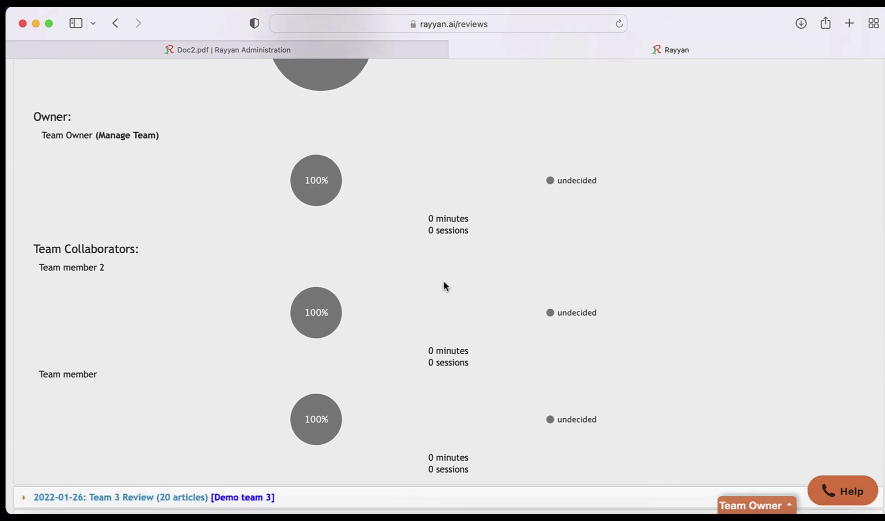